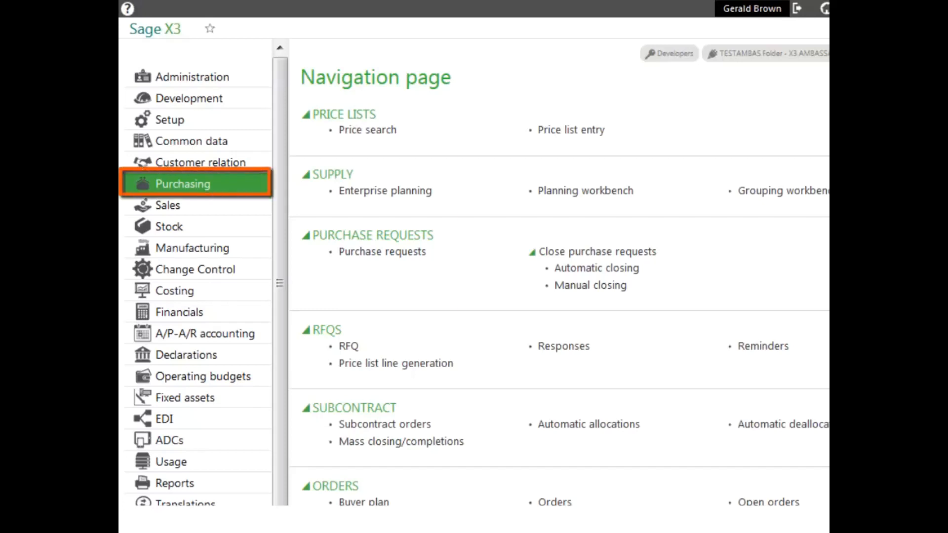
# Open the purchasing invoices function with the ALL Full entry transaction
pyautogui.scroll(-10, 357, 246)
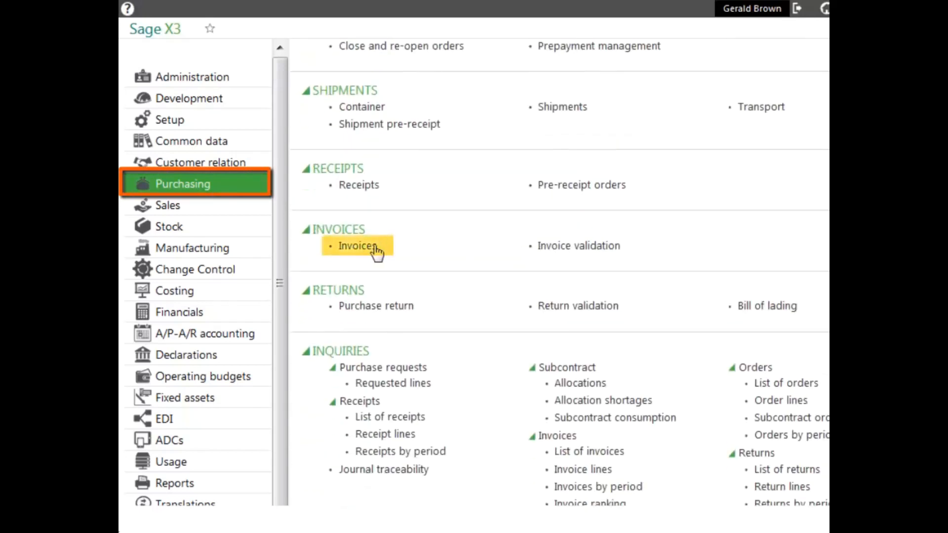
pyautogui.click(365, 250)
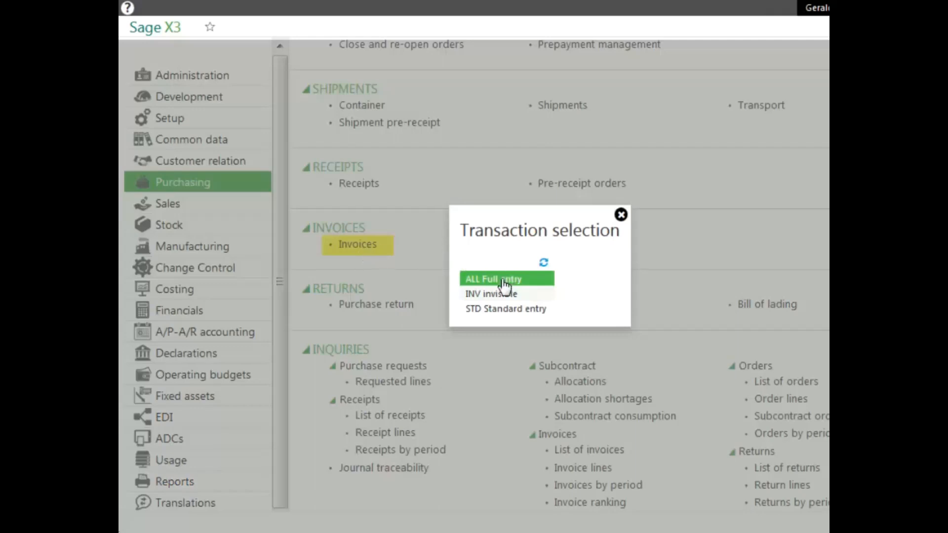
pyautogui.click(503, 281)
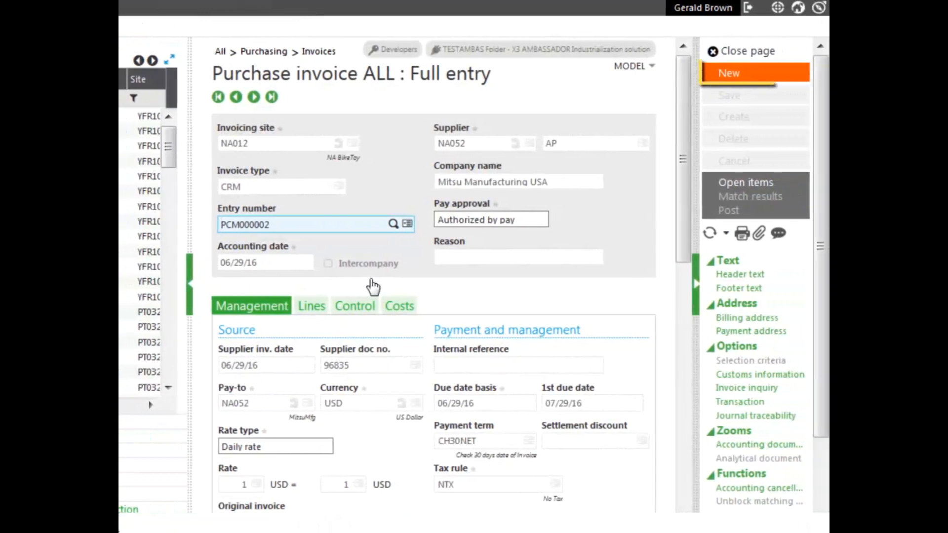
# Start a new purchase invoice for invoicing site NA012 with the credit memo invoice type CRM
pyautogui.click(730, 75)
pyautogui.write('na012')
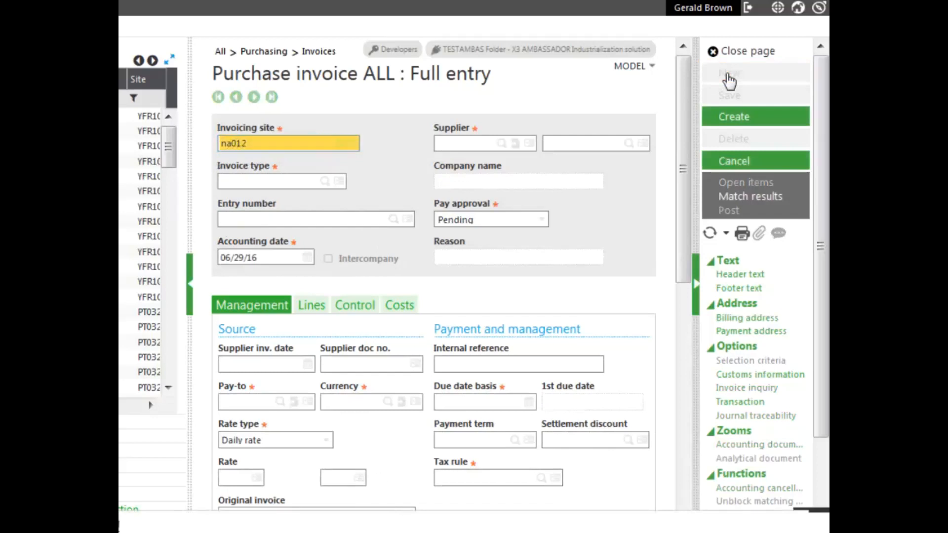
pyautogui.press('Tab')
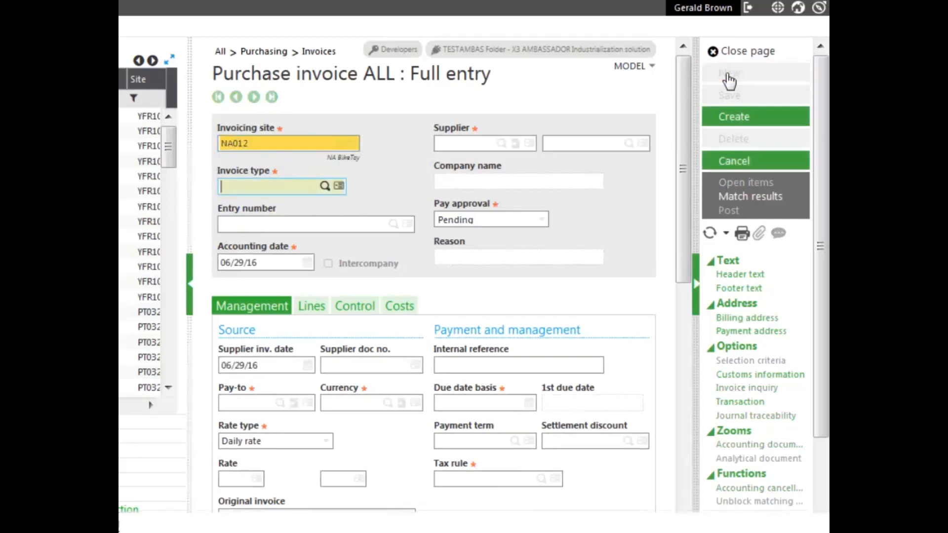
pyautogui.click(328, 188)
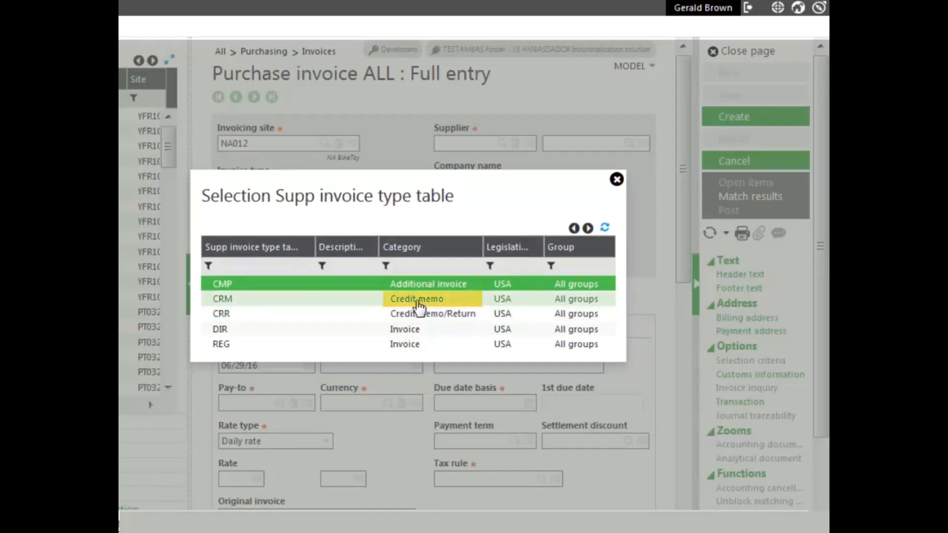
pyautogui.click(419, 301)
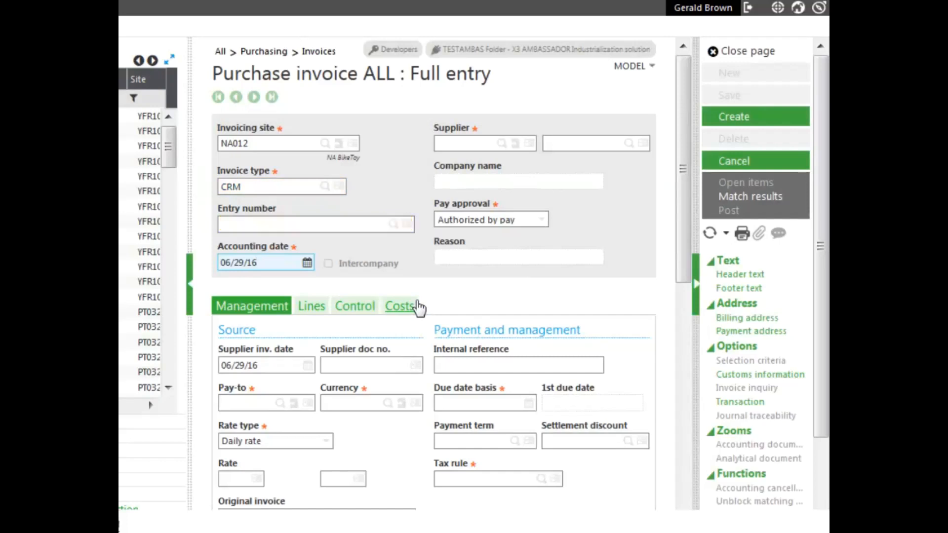
# Set the supplier to NA052, keep the supplier invoice date, and enter supplier document number 90887
pyautogui.press('Tab')
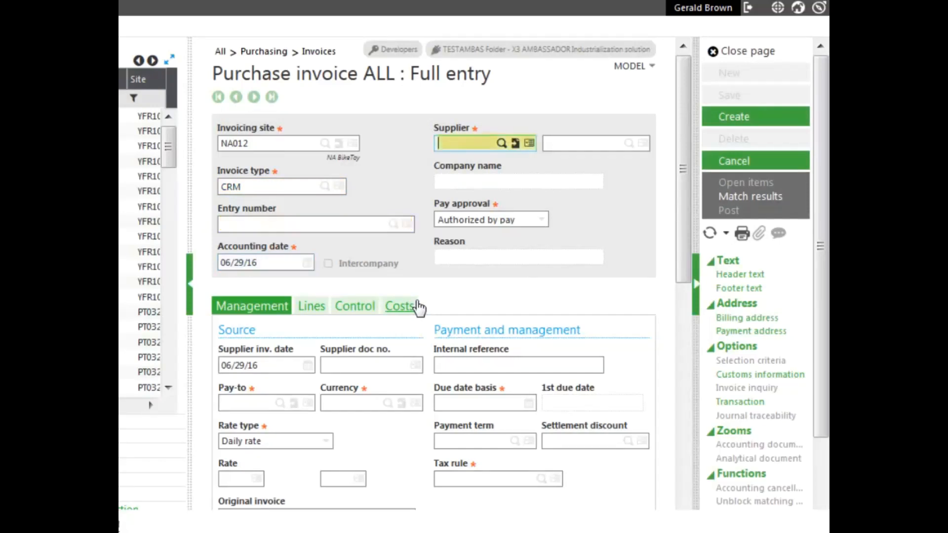
pyautogui.write('na')
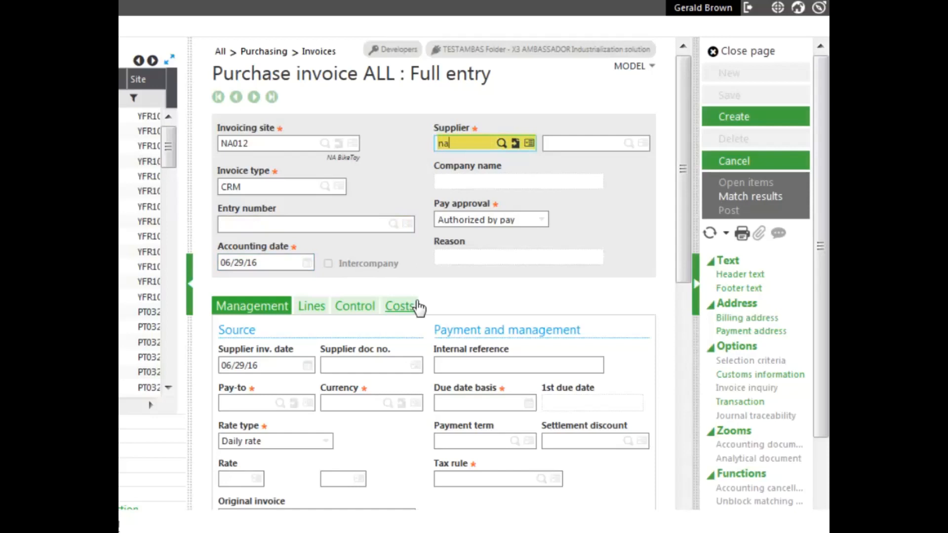
pyautogui.write('052')
pyautogui.press('Tab')
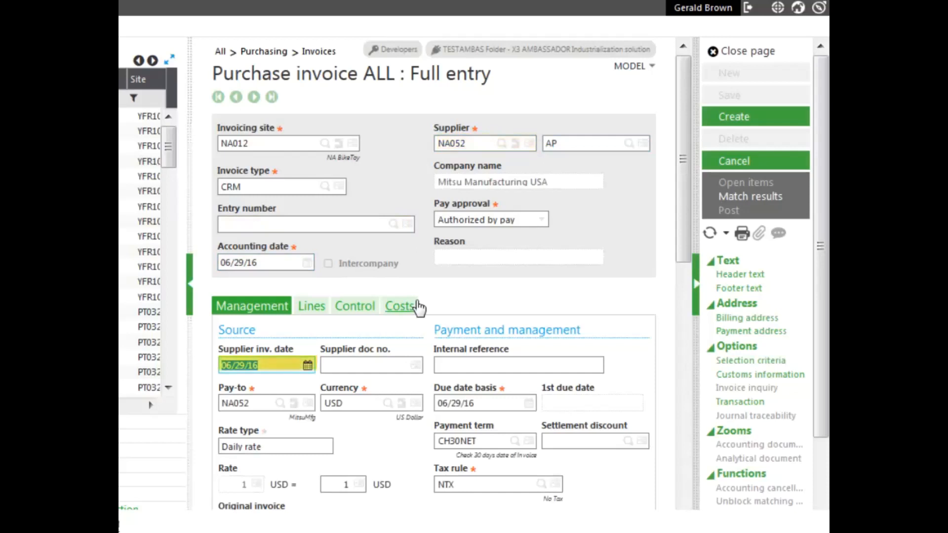
pyautogui.press('Tab')
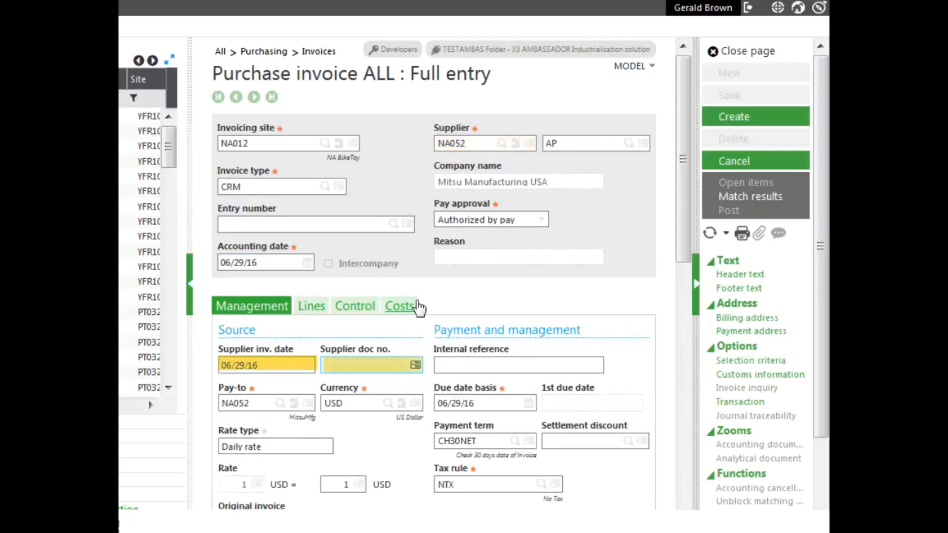
pyautogui.write('90887')
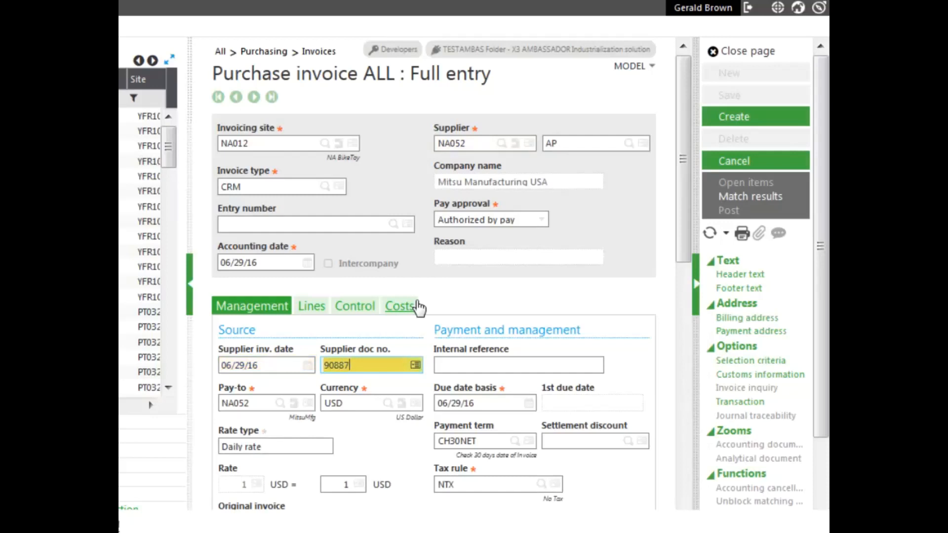
pyautogui.press('Tab')
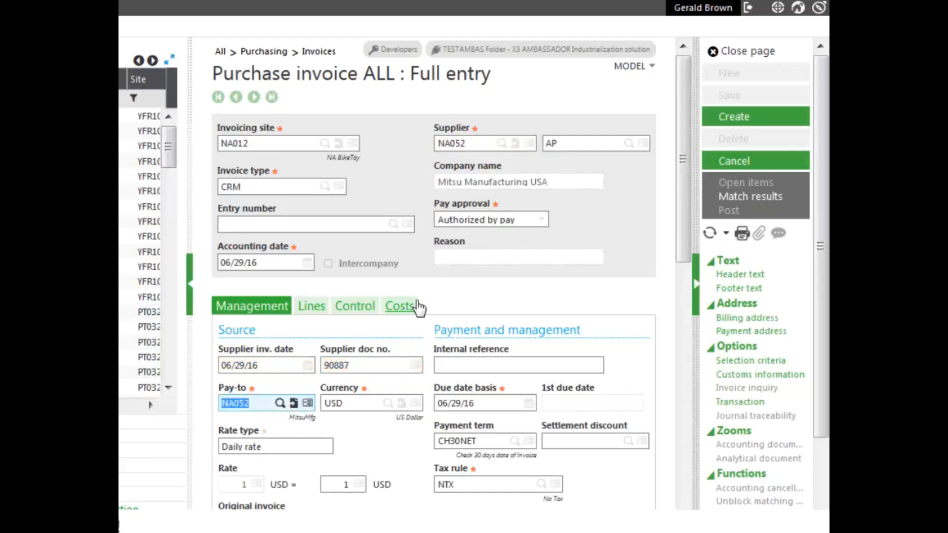
pyautogui.click(822, 310)
pyautogui.scroll(-3, 819, 326)
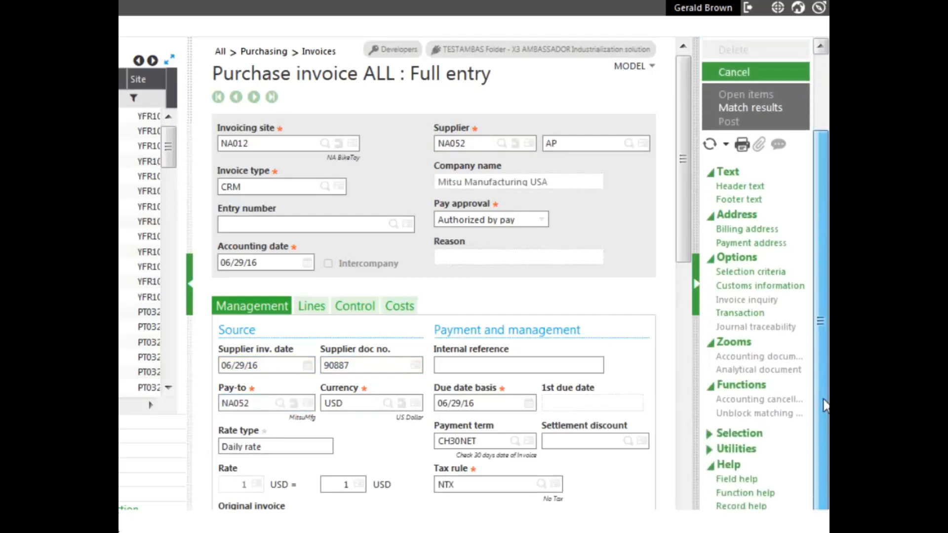
pyautogui.moveTo(678, 247); pyautogui.dragTo(680, 306)
pyautogui.click(372, 437)
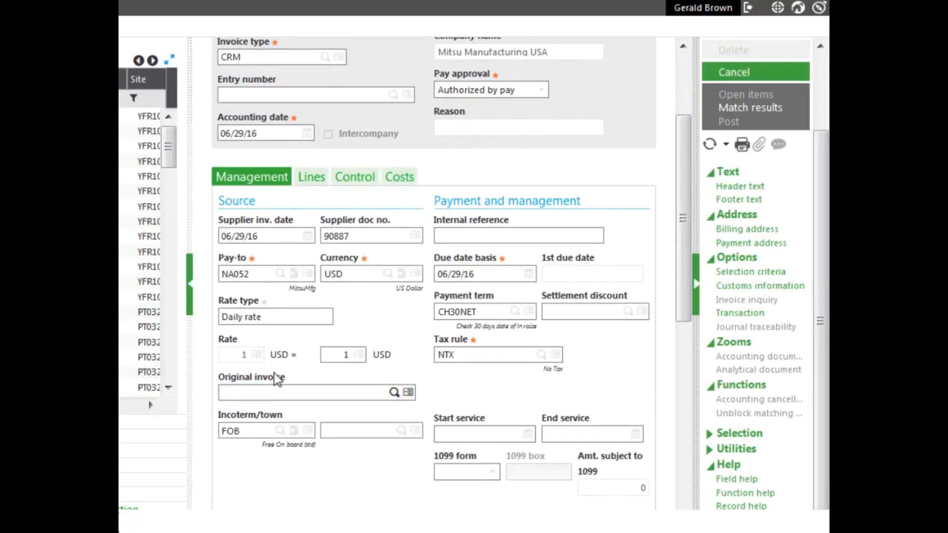
pyautogui.click(266, 274)
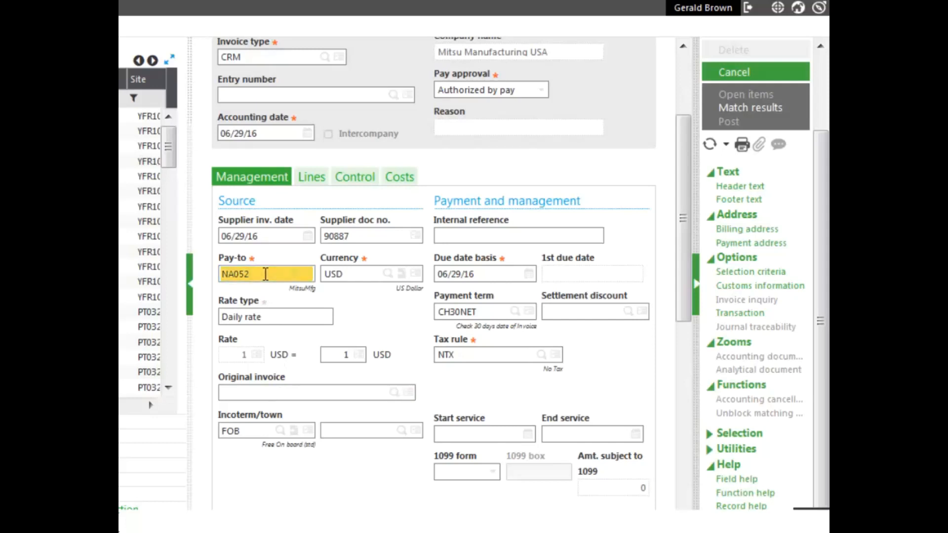
pyautogui.press('Tab')
pyautogui.press('Tab')
pyautogui.press('Tab')
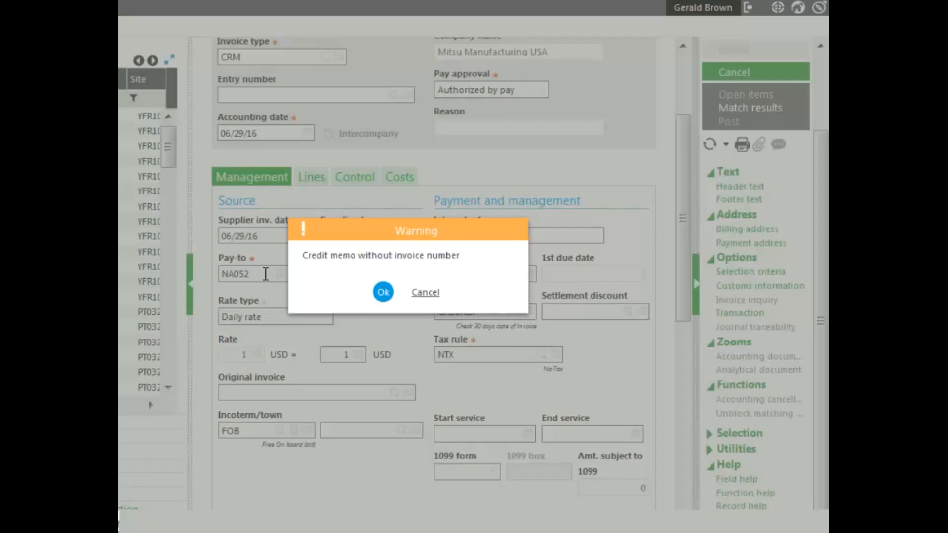
pyautogui.click(426, 292)
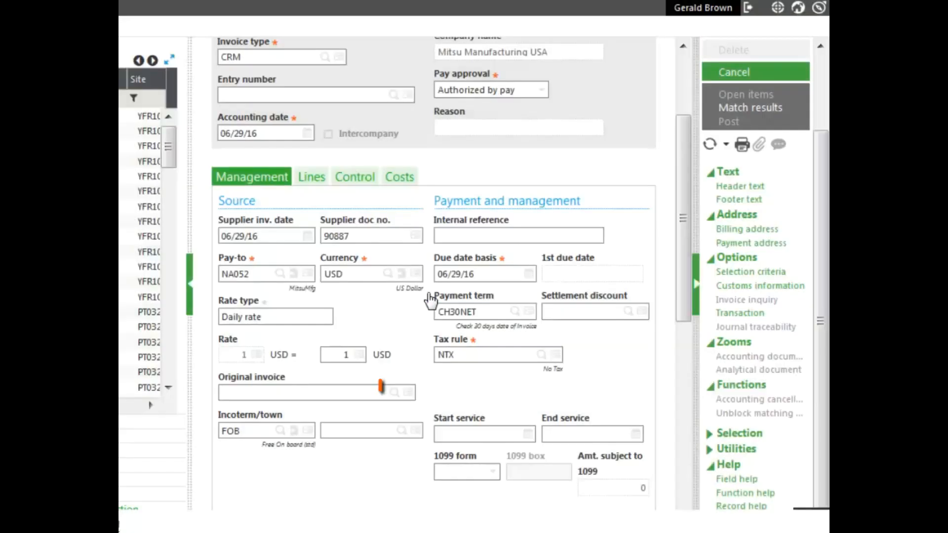
# Look up the supplier's invoices and select PIN000023 as the original invoice of the credit memo
pyautogui.click(393, 395)
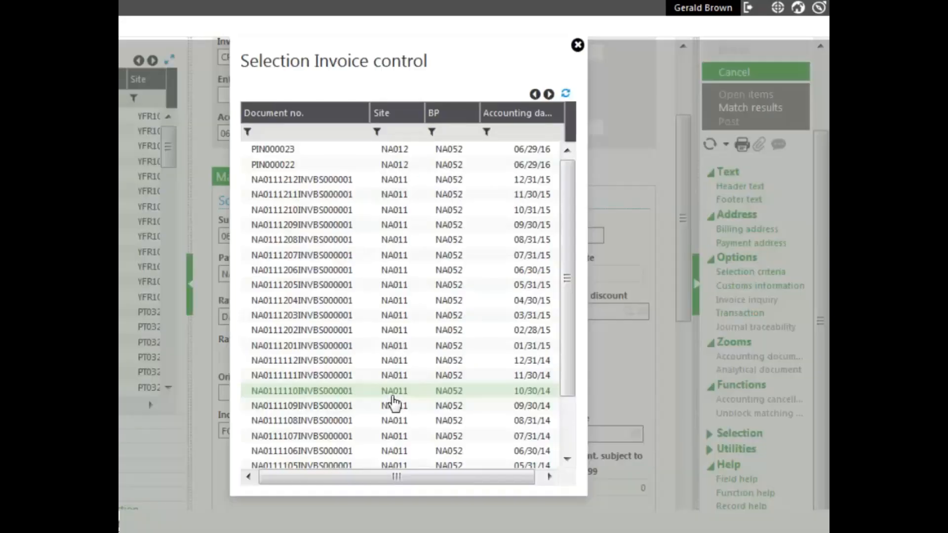
pyautogui.click(291, 152)
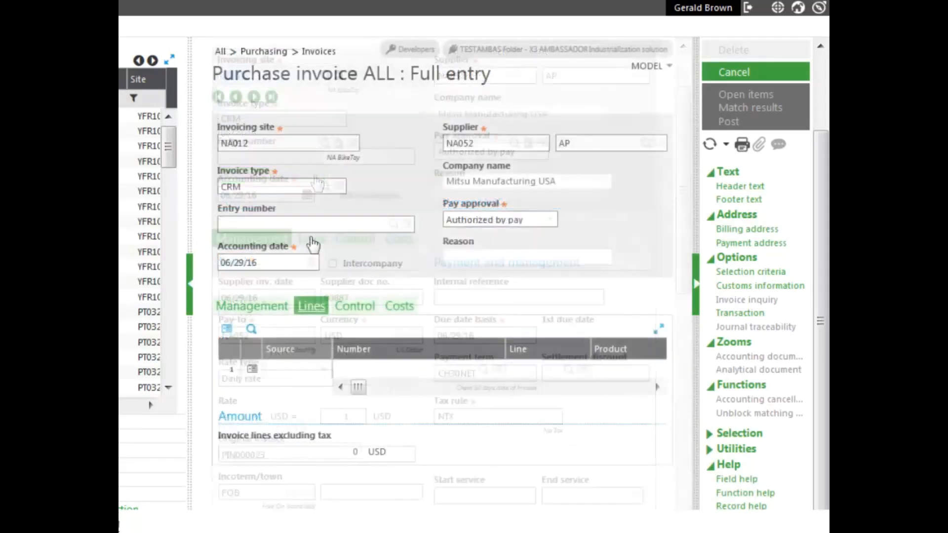
# Add a credit memo line with source Invoice, picking line 1000 for product BMS001 from invoice PIN000023
pyautogui.click(311, 365)
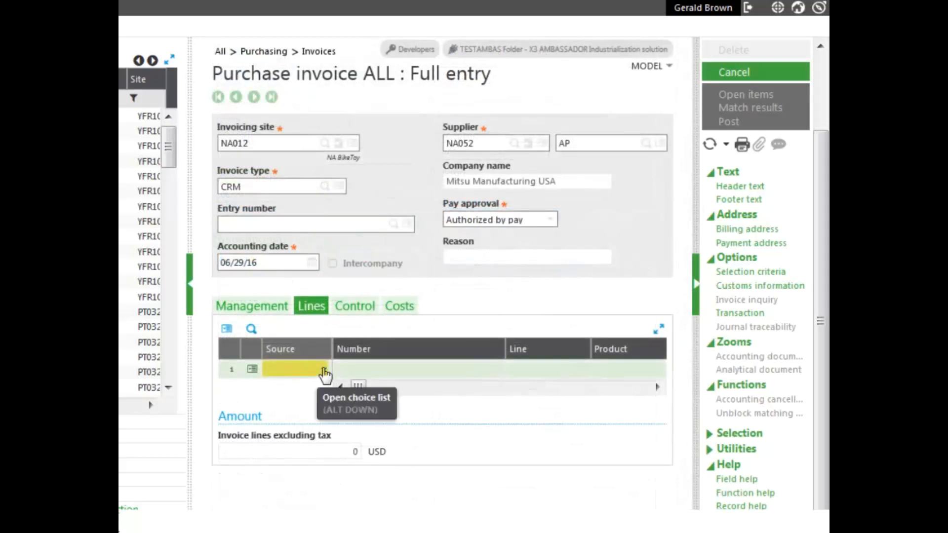
pyautogui.click(324, 374)
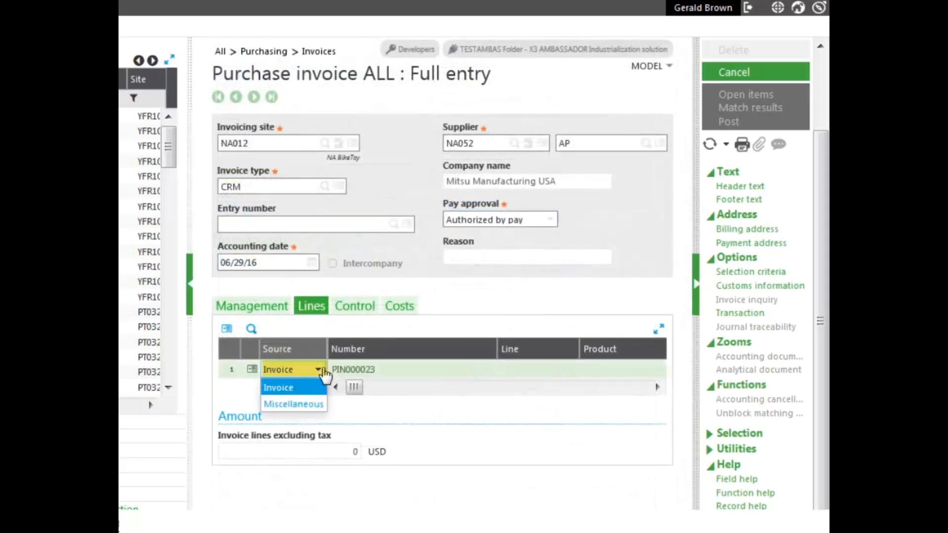
pyautogui.click(290, 391)
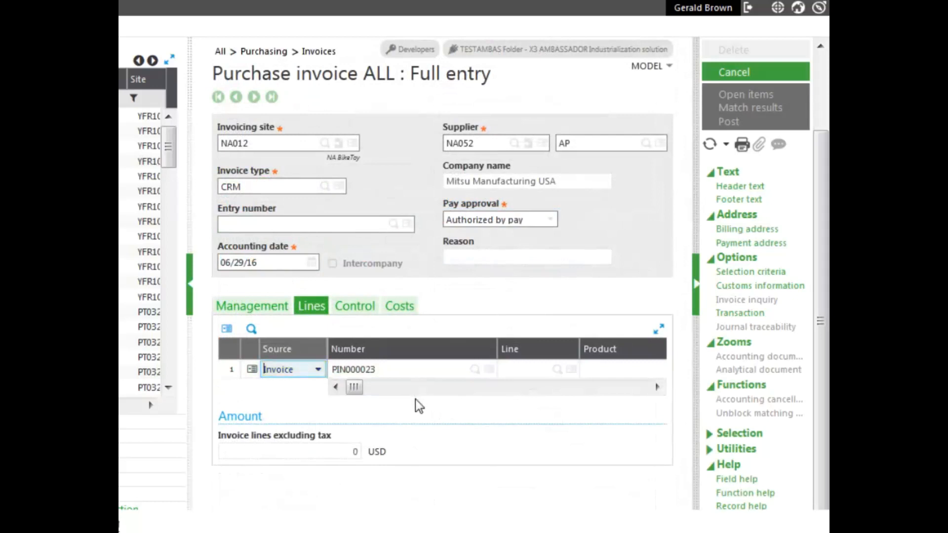
pyautogui.click(406, 373)
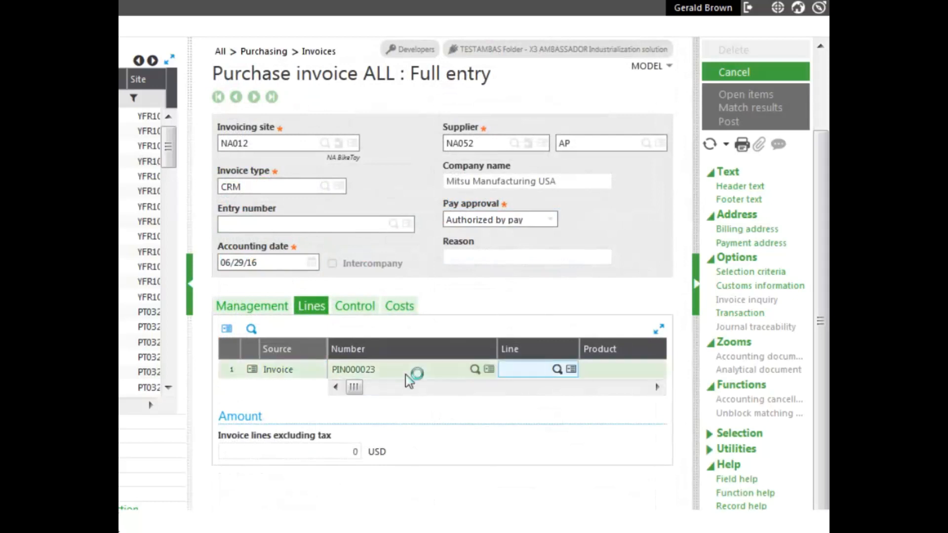
pyautogui.click(561, 370)
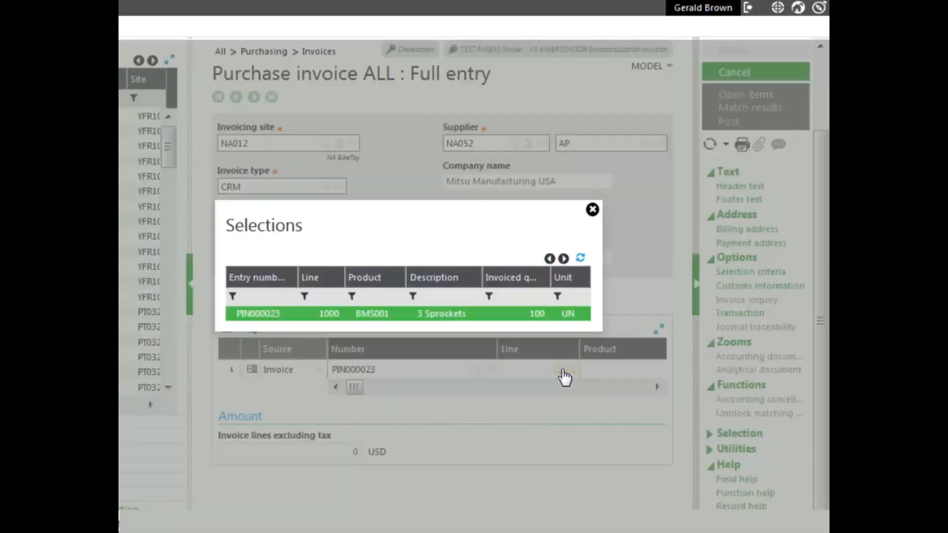
pyautogui.click(404, 314)
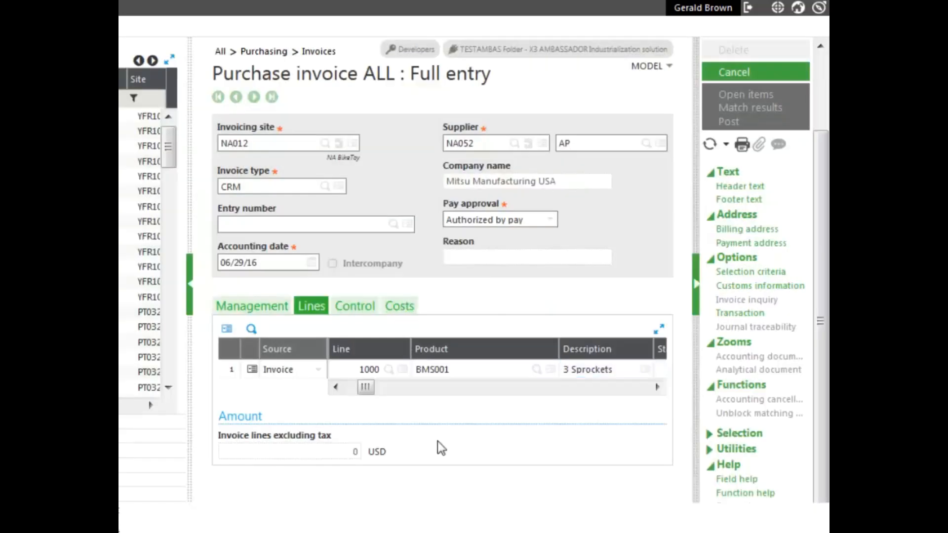
# Keep the invoiced quantity of the BMS001 line and set its net price to 2.50
pyautogui.press('Tab')
pyautogui.press('Tab')
pyautogui.press('Tab')
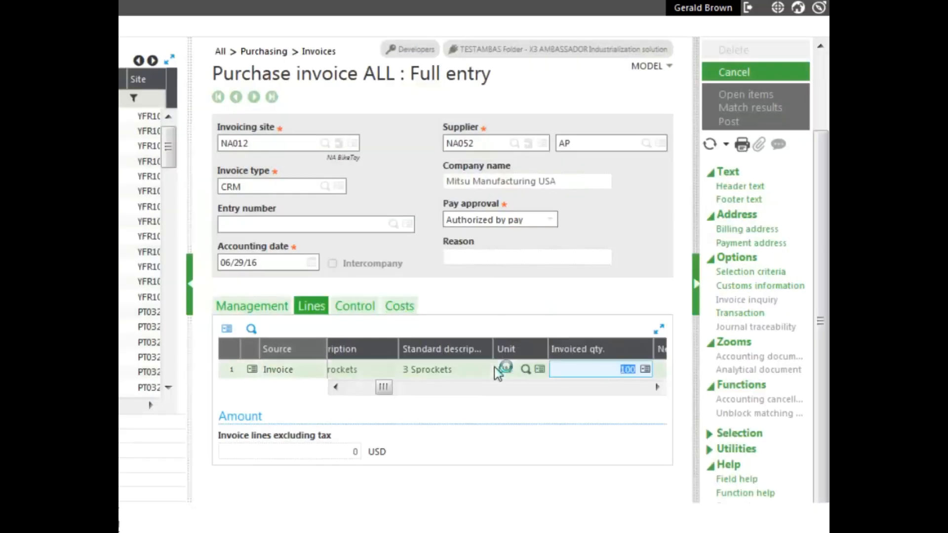
pyautogui.press('Tab')
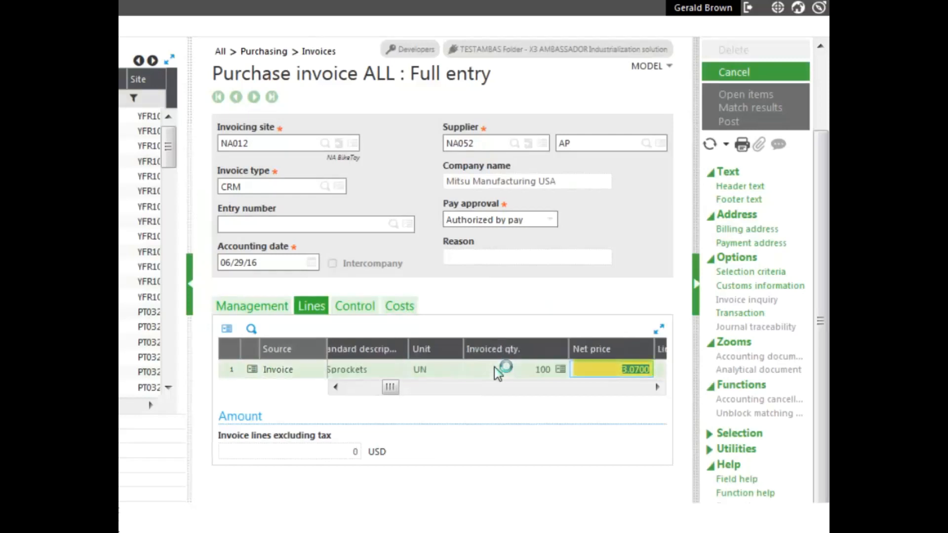
pyautogui.write('2.50')
pyautogui.press('Tab')
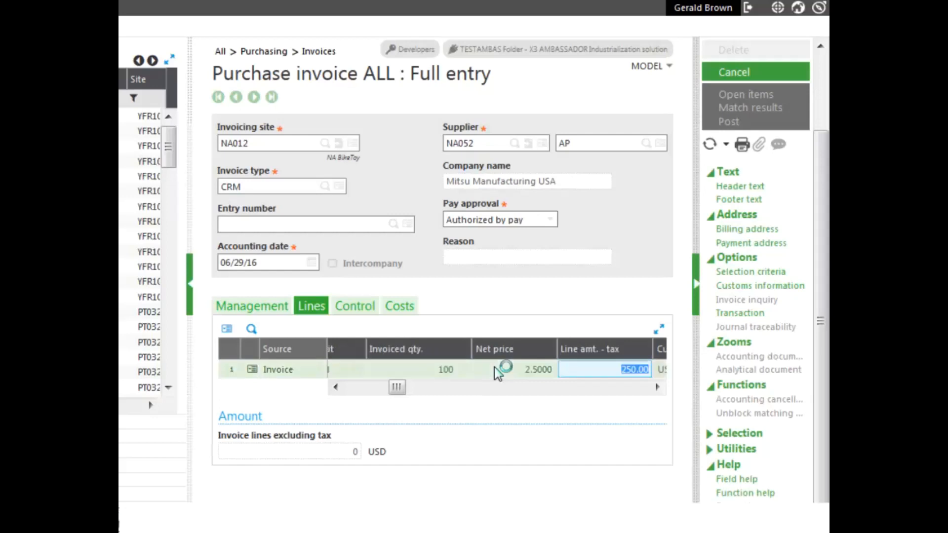
# In the credit memo's management data, set the invoice lines amount excluding tax to 250.00
pyautogui.click(268, 307)
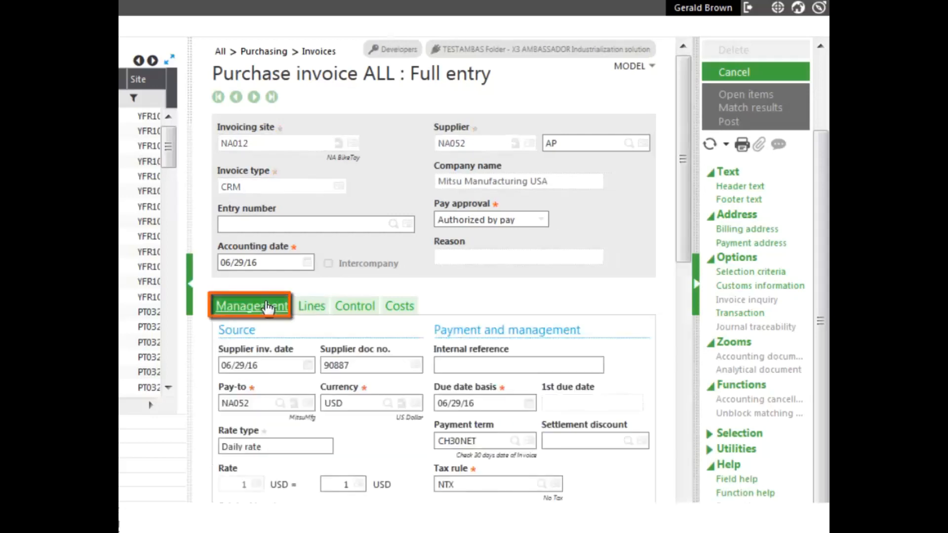
pyautogui.moveTo(684, 241); pyautogui.dragTo(688, 496)
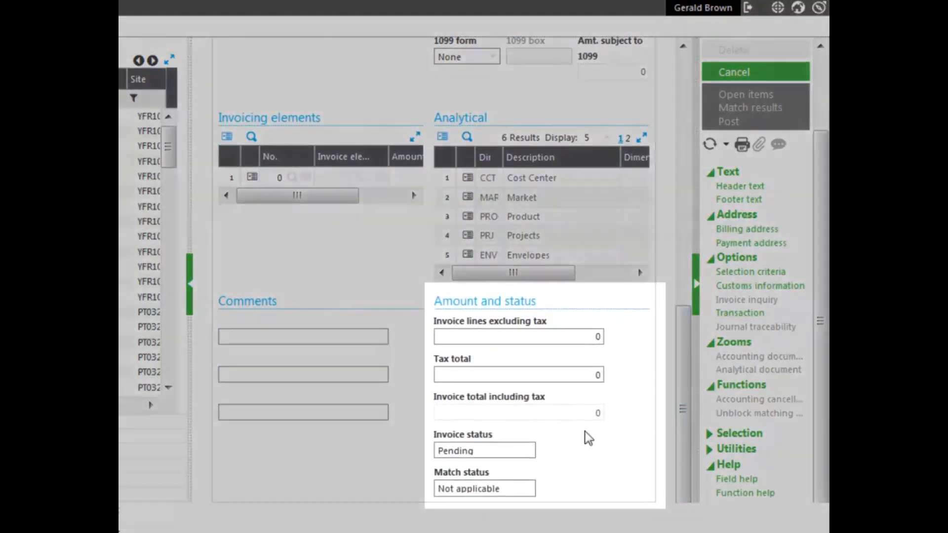
pyautogui.click(579, 336)
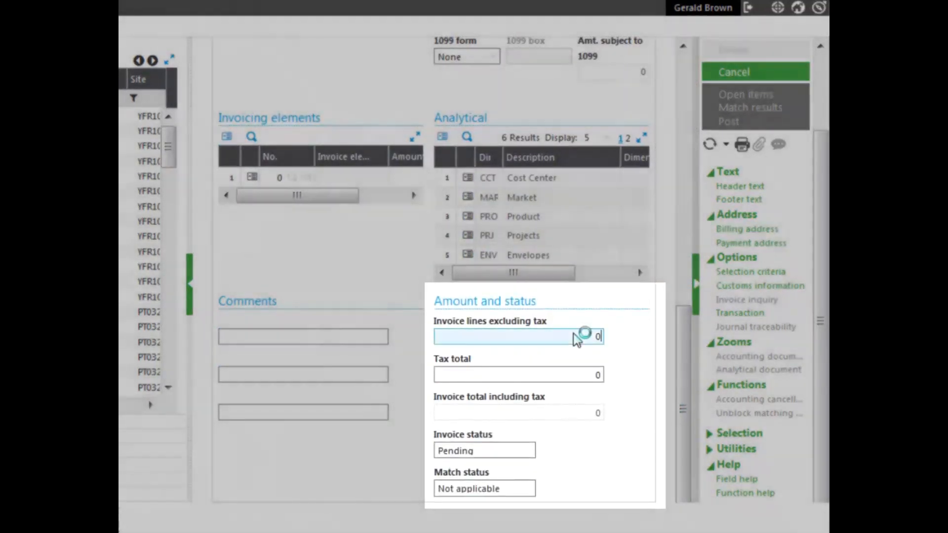
pyautogui.write('250')
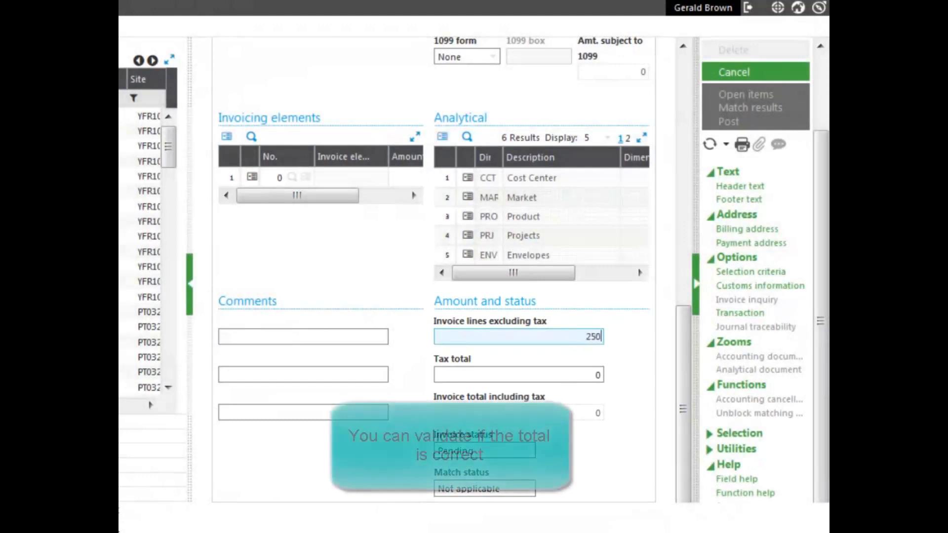
pyautogui.write('.00')
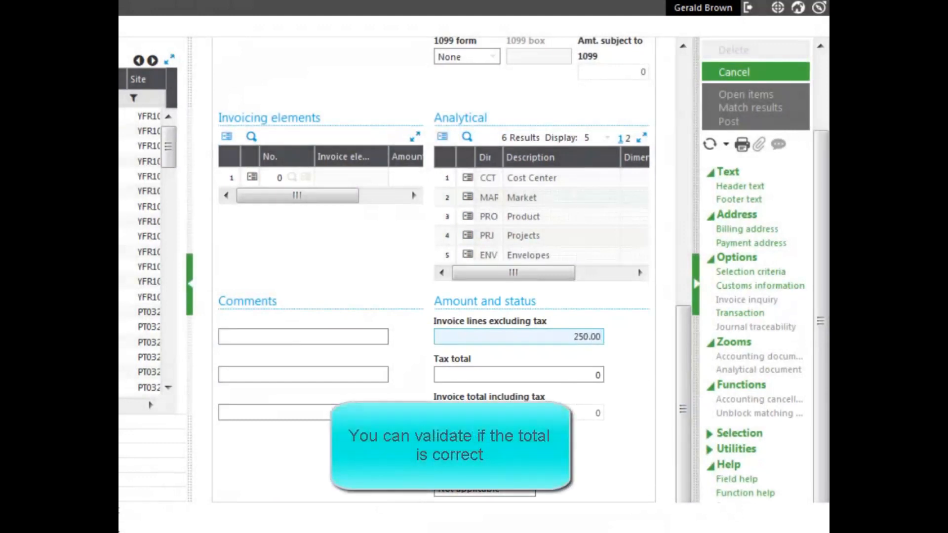
pyautogui.press('Tab')
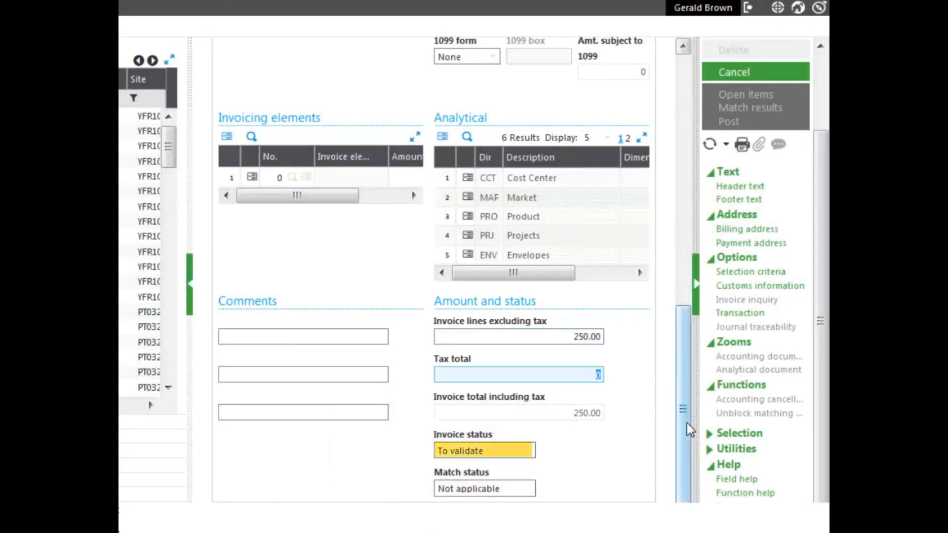
# Review the credit memo's control figures, comparing invoice and calculated amounts, tax totals and variances
pyautogui.moveTo(686, 420); pyautogui.dragTo(674, 233)
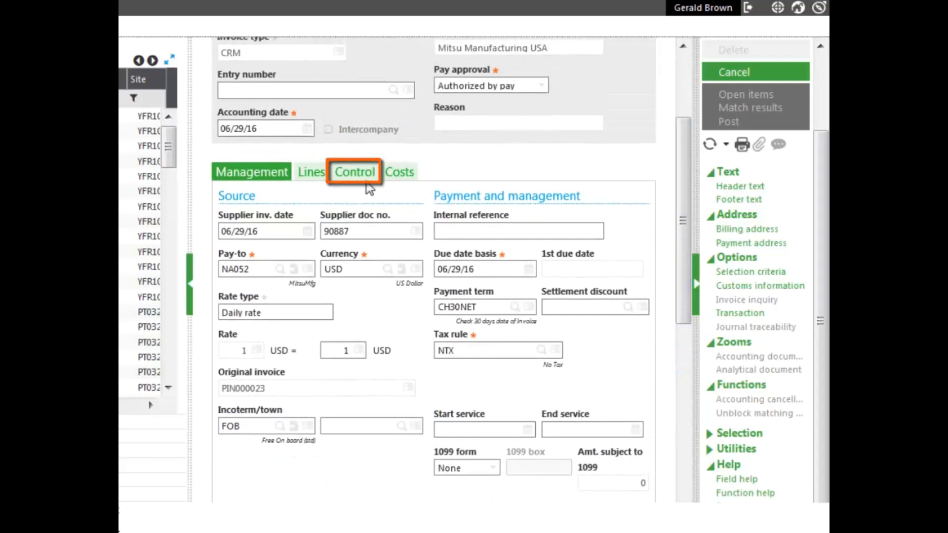
pyautogui.click(366, 178)
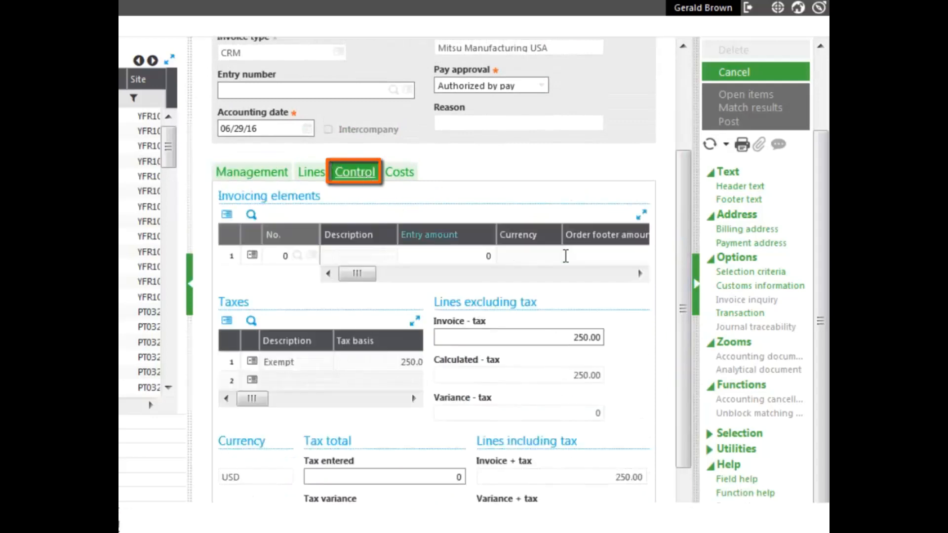
pyautogui.scroll(-1, 664, 330)
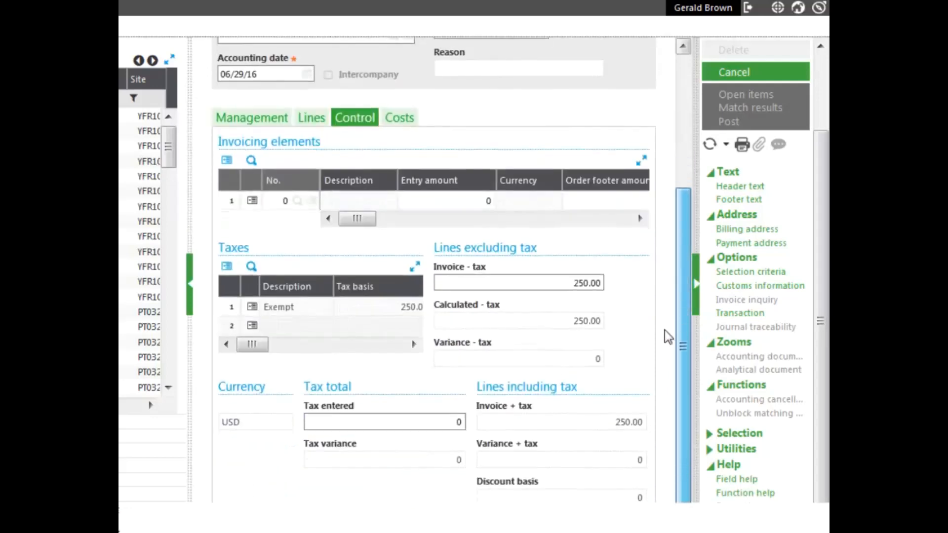
pyautogui.scroll(2, 665, 330)
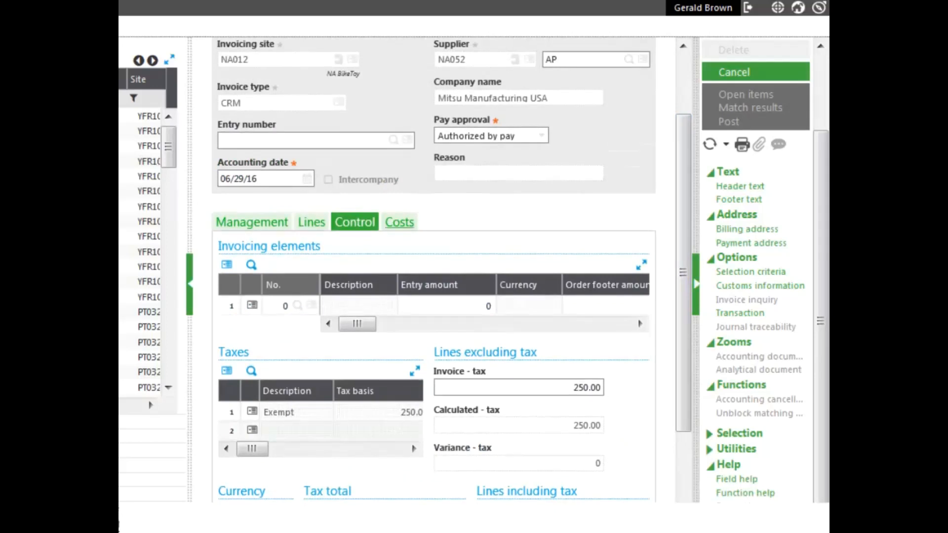
# Return to the credit memo's management data, create the record and dismiss the creation message
pyautogui.click(267, 224)
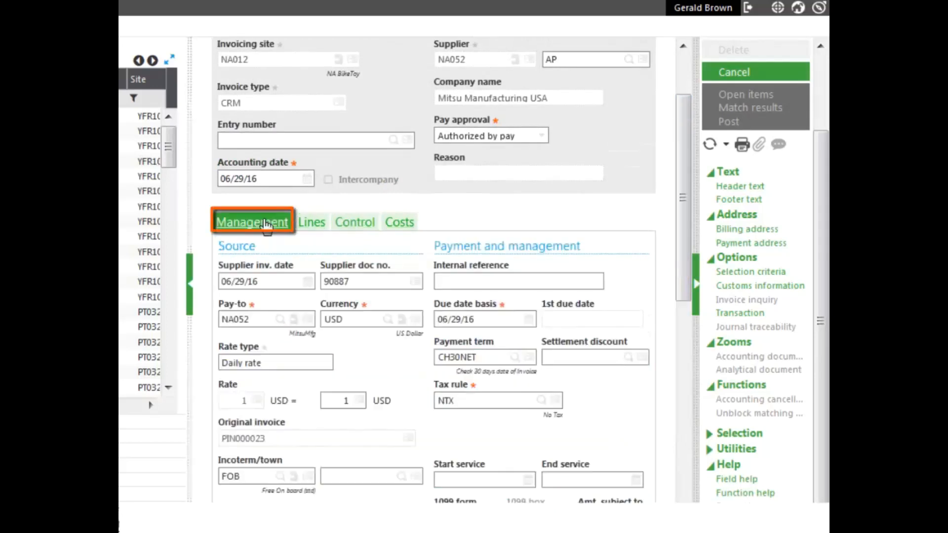
pyautogui.scroll(2, 686, 192)
pyautogui.moveTo(819, 214); pyautogui.dragTo(814, 74)
pyautogui.click(734, 117)
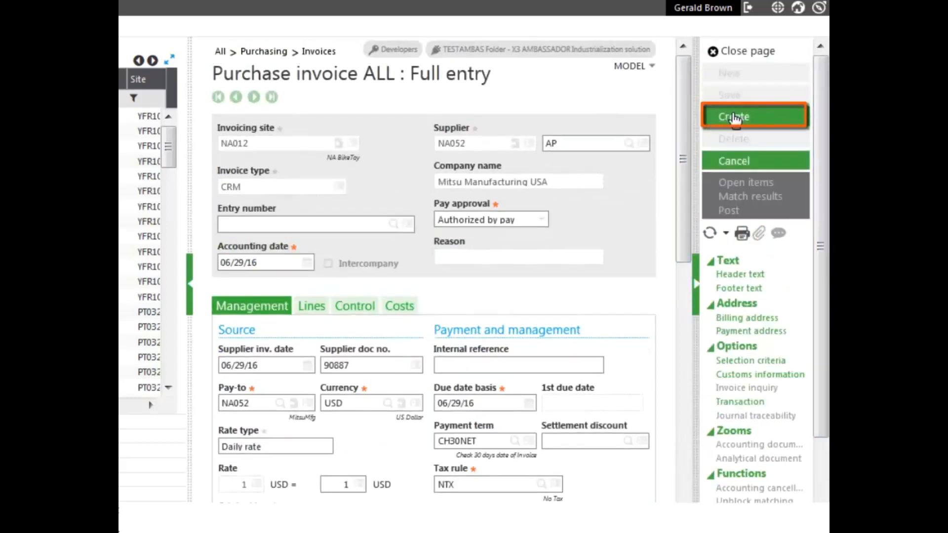
pyautogui.click(674, 46)
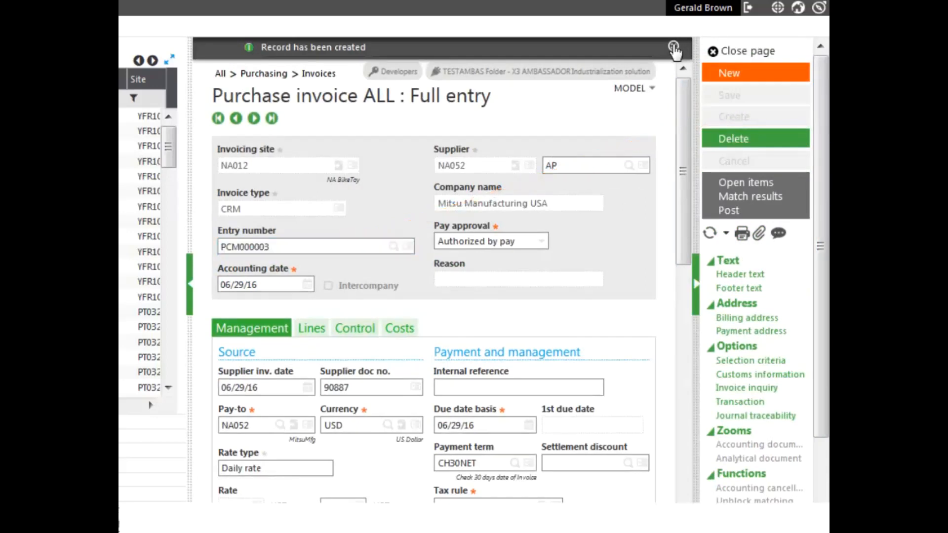
pyautogui.click(285, 230)
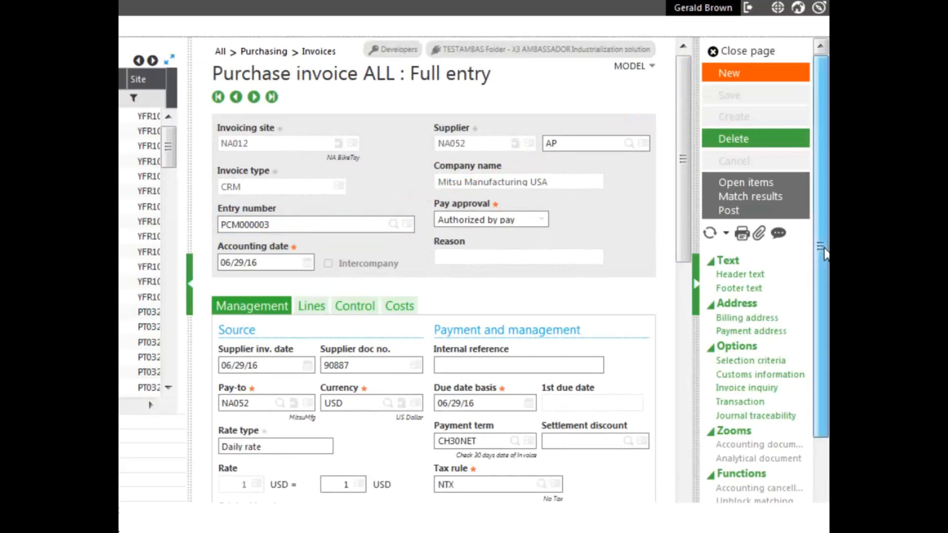
# Post the new credit memo, accept its validation and close the validation log
pyautogui.moveTo(824, 252); pyautogui.dragTo(818, 363)
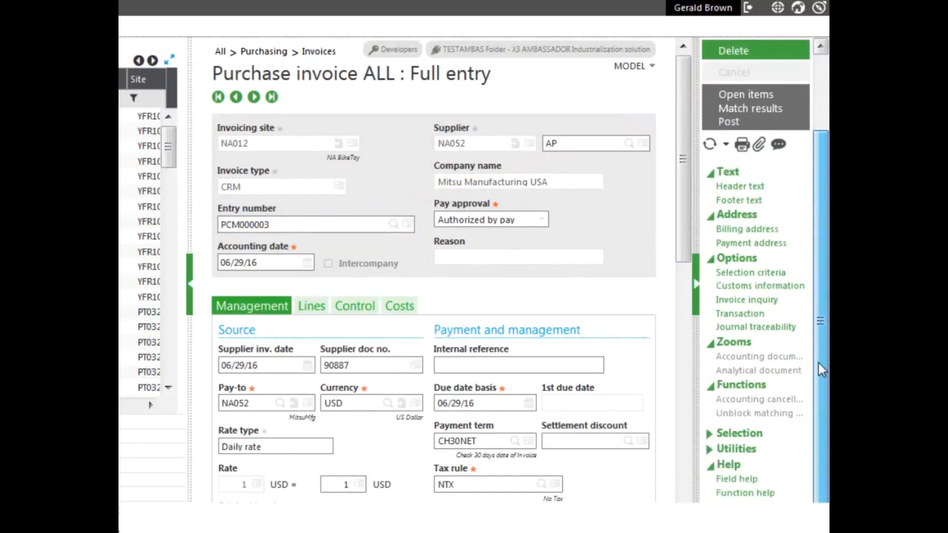
pyautogui.moveTo(690, 247); pyautogui.dragTo(694, 490)
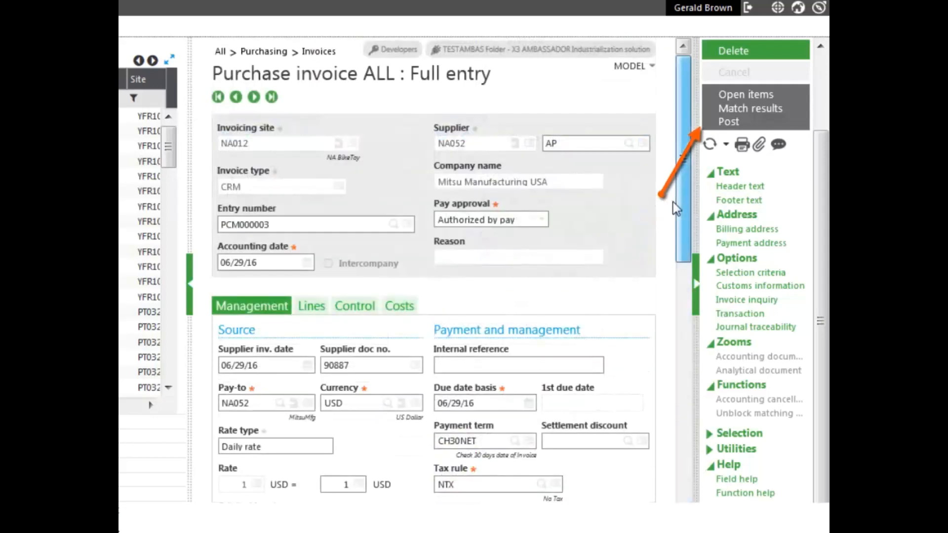
pyautogui.click(728, 124)
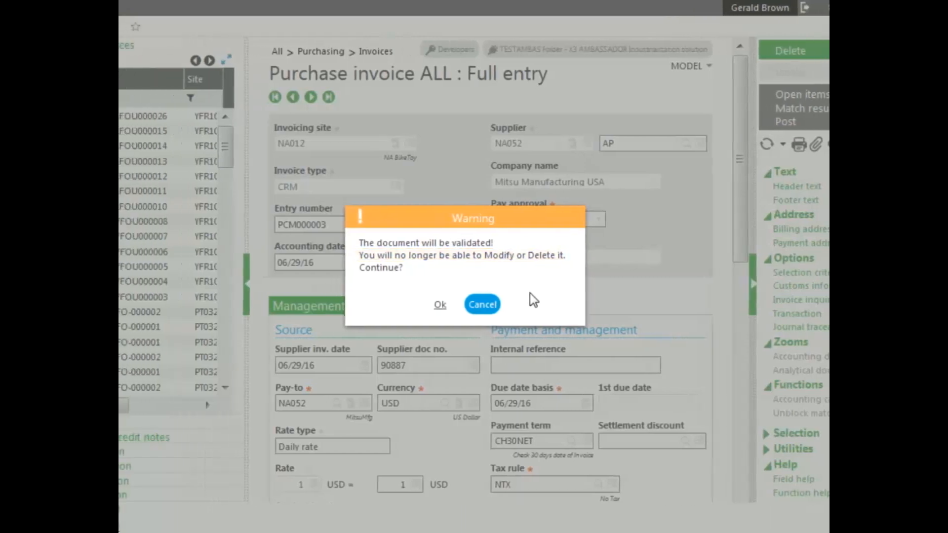
pyautogui.click(514, 305)
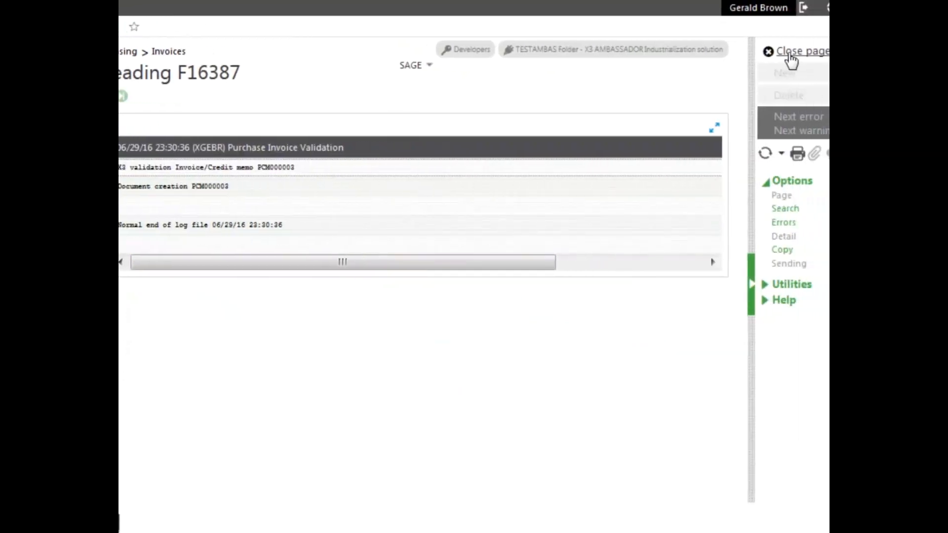
pyautogui.click(792, 54)
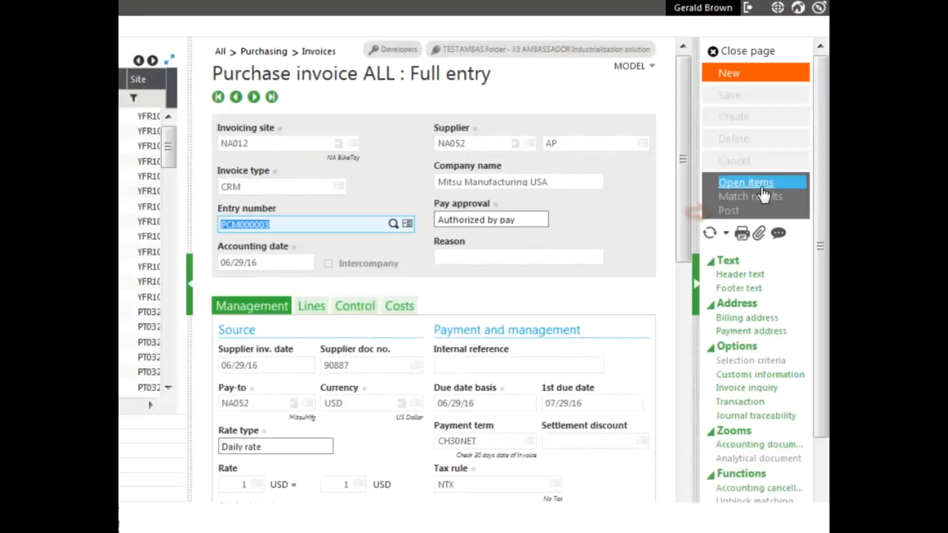
# View the accounting document of the posted credit memo, and close both the journal entry and the purchase invoice page
pyautogui.moveTo(823, 229); pyautogui.dragTo(821, 339)
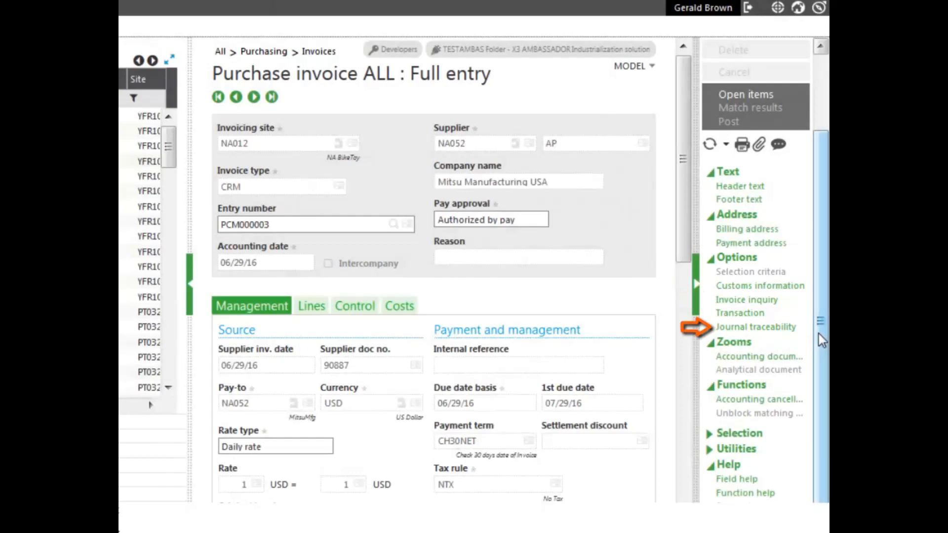
pyautogui.click(770, 358)
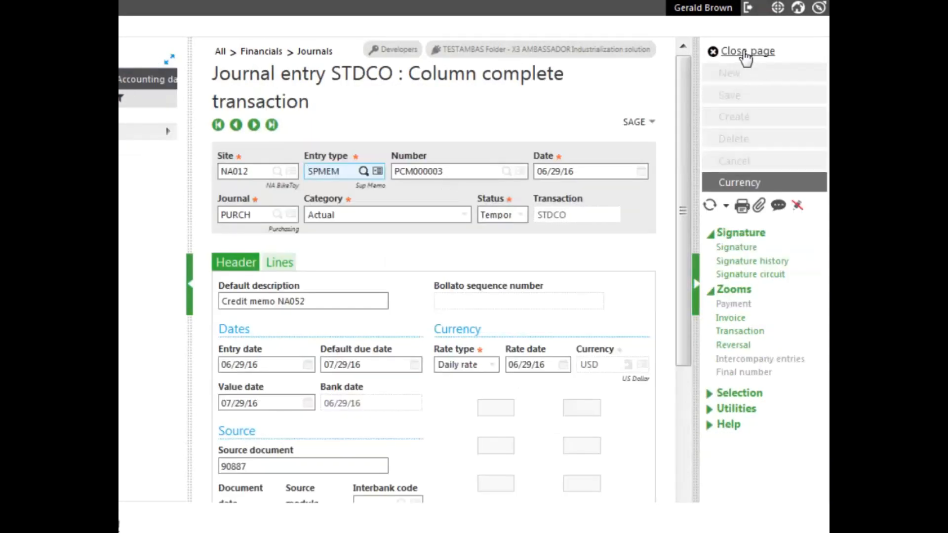
pyautogui.click(745, 55)
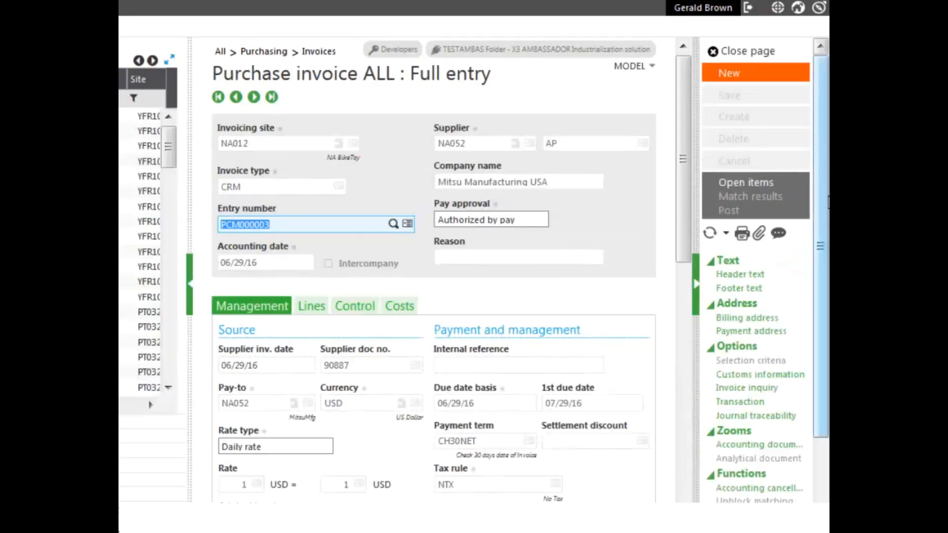
pyautogui.click(747, 53)
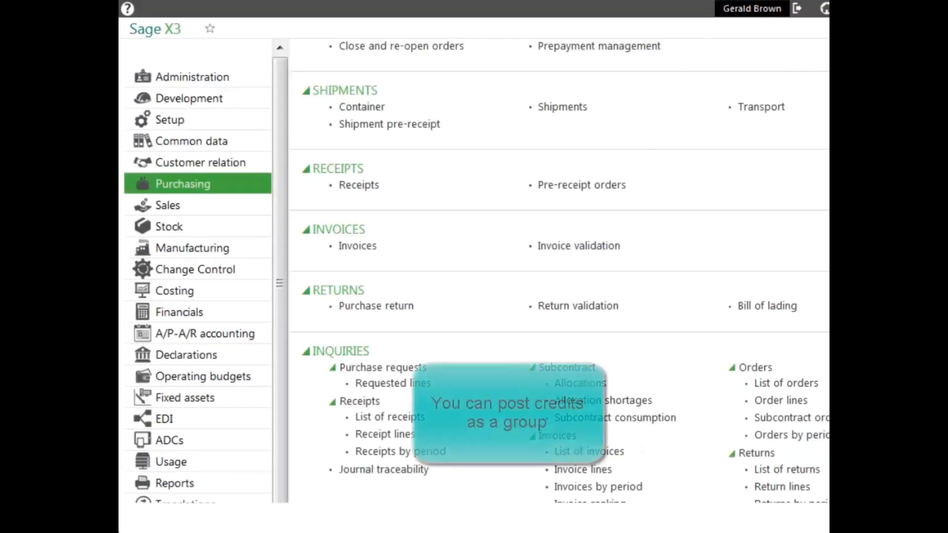